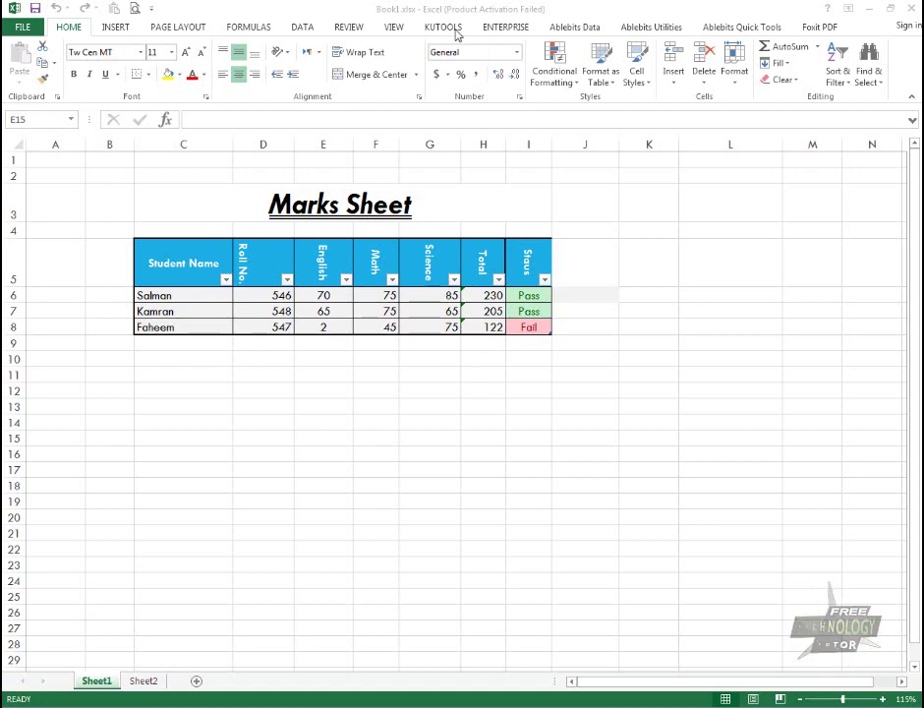
- Browse the add-in ribbon tabs, then return to the Home tab
click(455, 30)
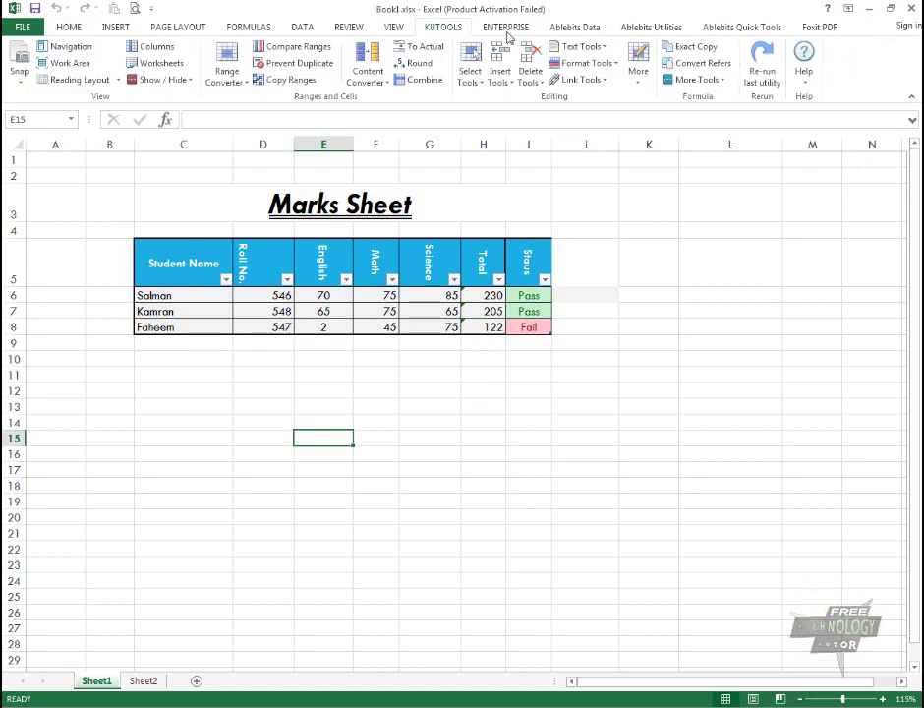
click(509, 29)
click(595, 30)
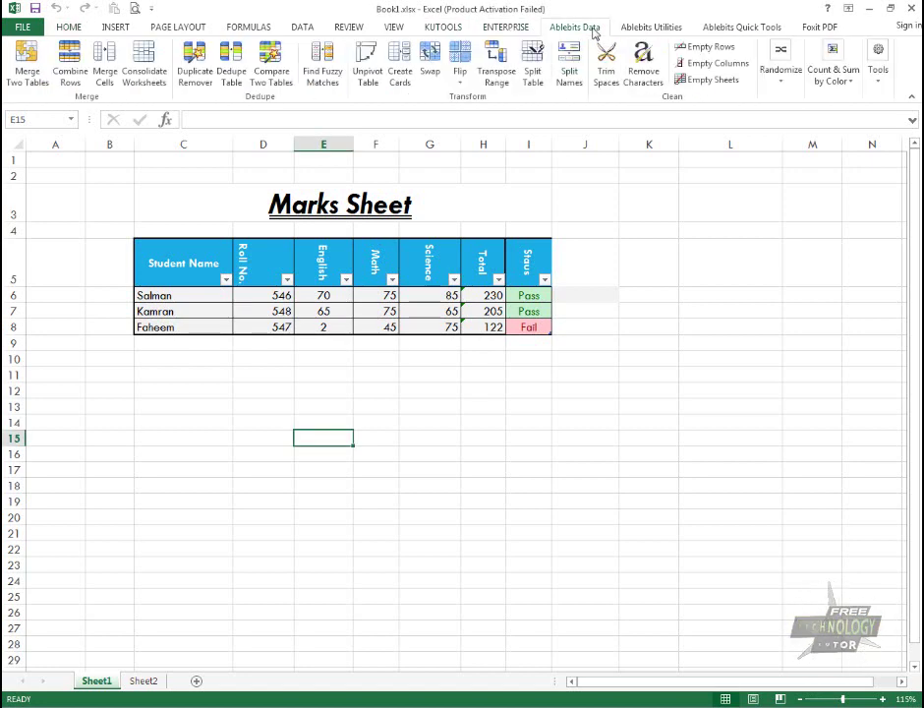
click(665, 32)
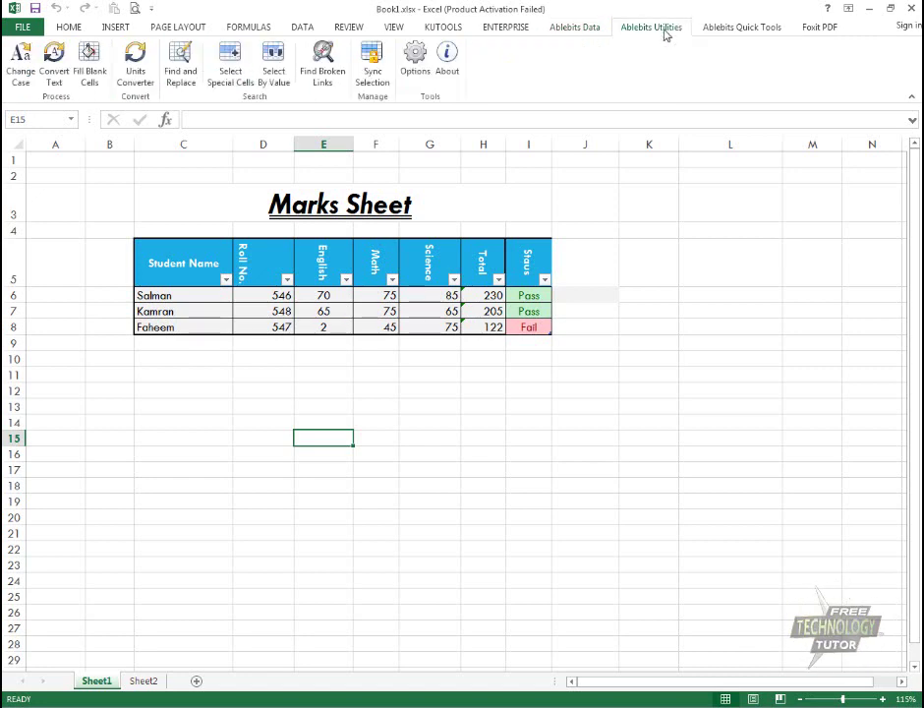
click(745, 29)
click(649, 31)
click(587, 31)
click(505, 29)
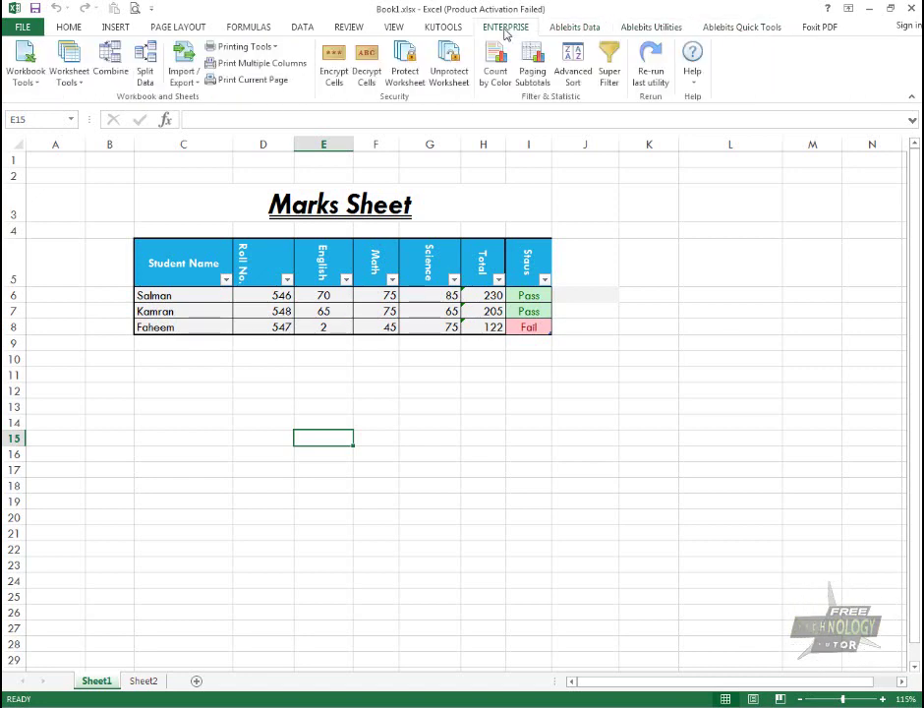
click(438, 28)
click(68, 28)
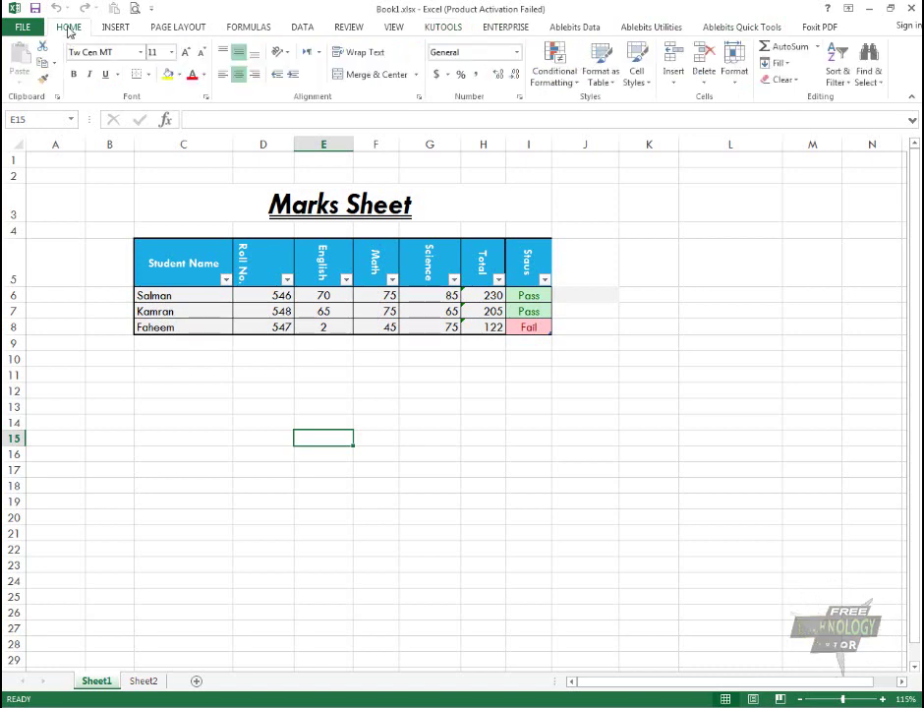
click(494, 29)
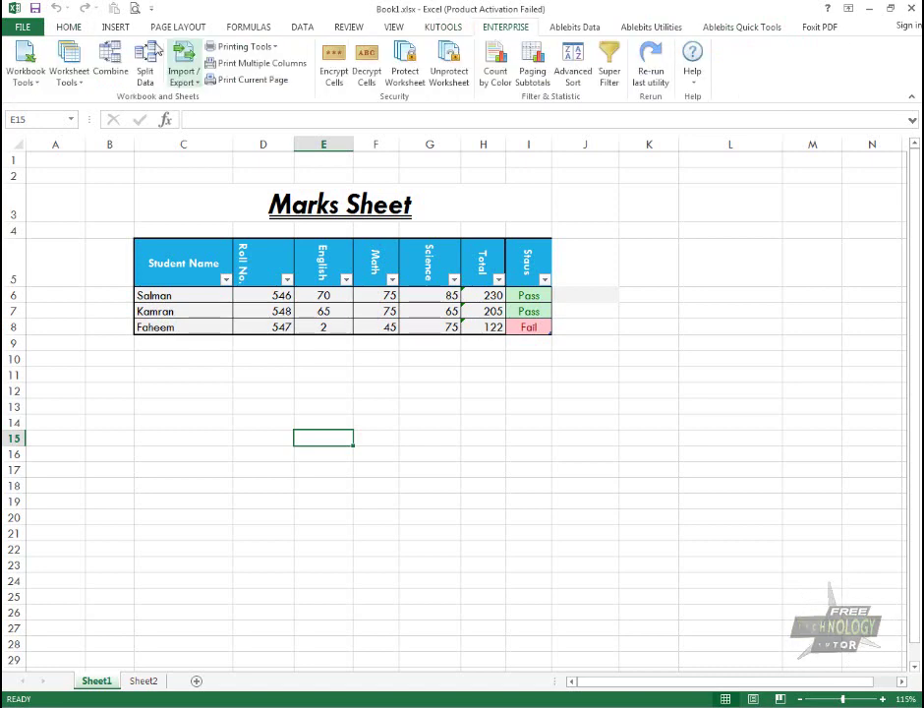
click(68, 27)
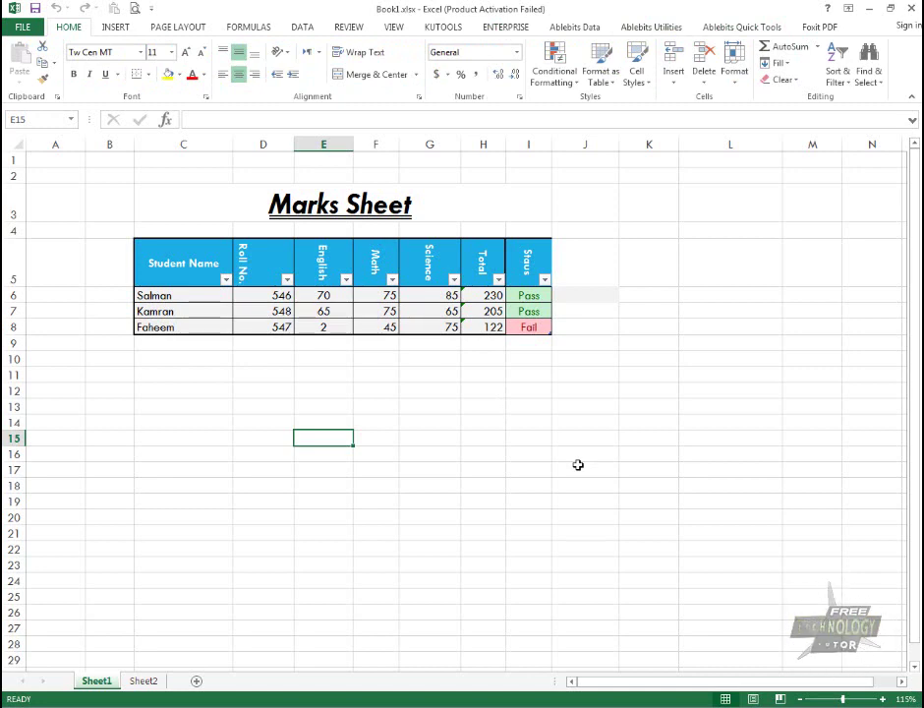
- Select the Marks Sheet table and insert a PivotChart from Table1 on a new worksheet
click(231, 391)
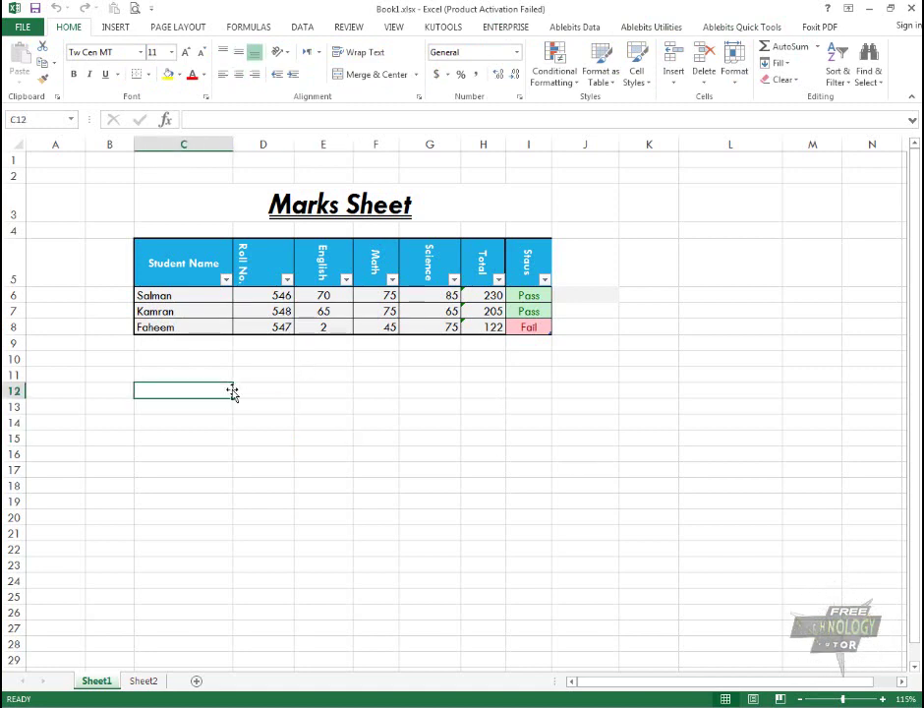
mouse_move(150, 256)
mouse_down()
mouse_move(561, 320)
mouse_move(549, 327)
mouse_up()
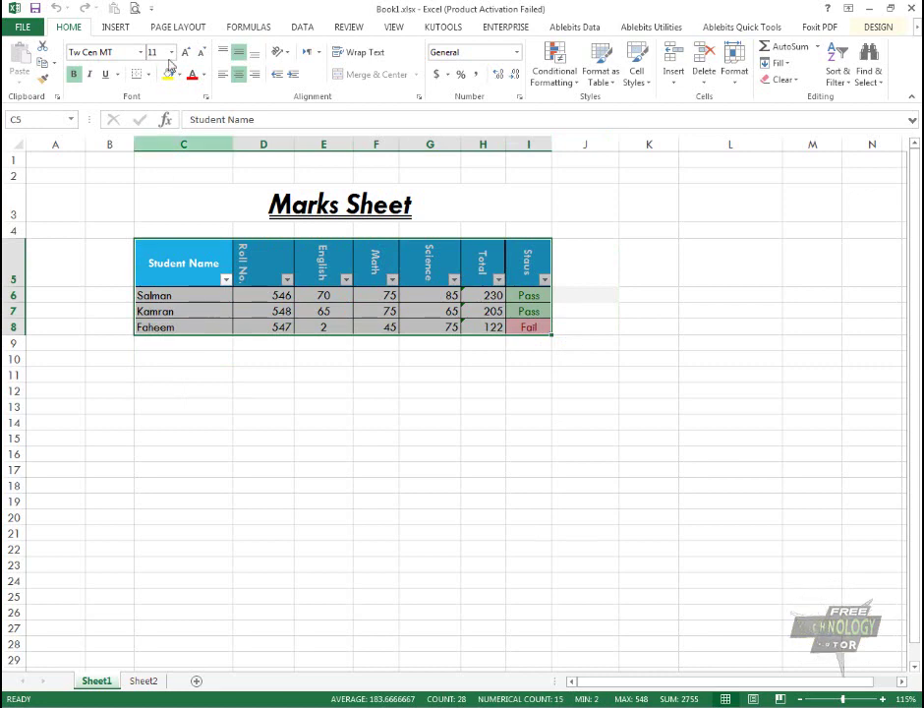
click(118, 30)
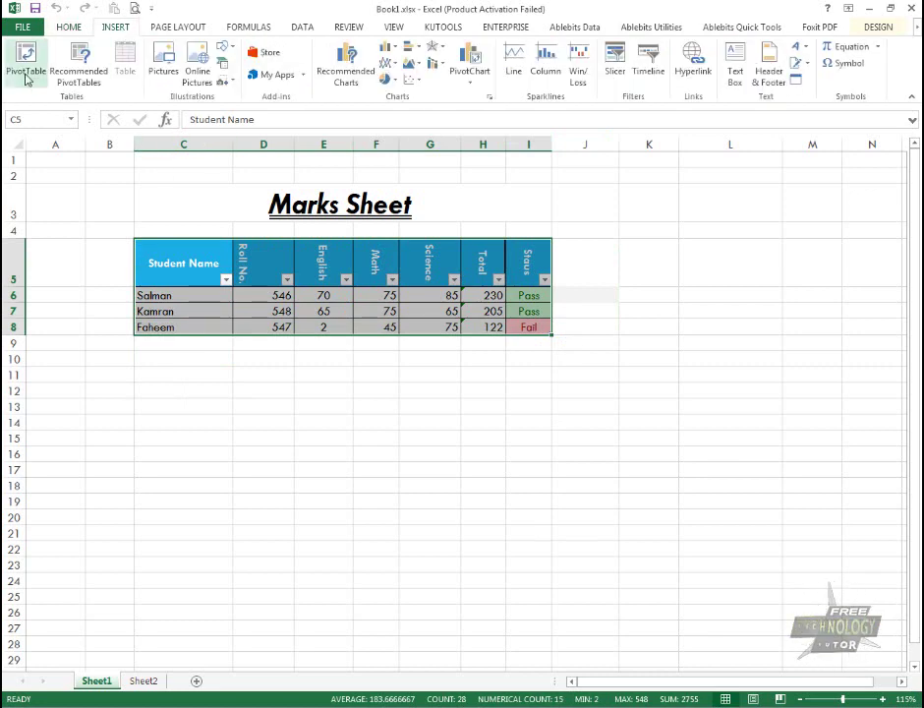
click(472, 83)
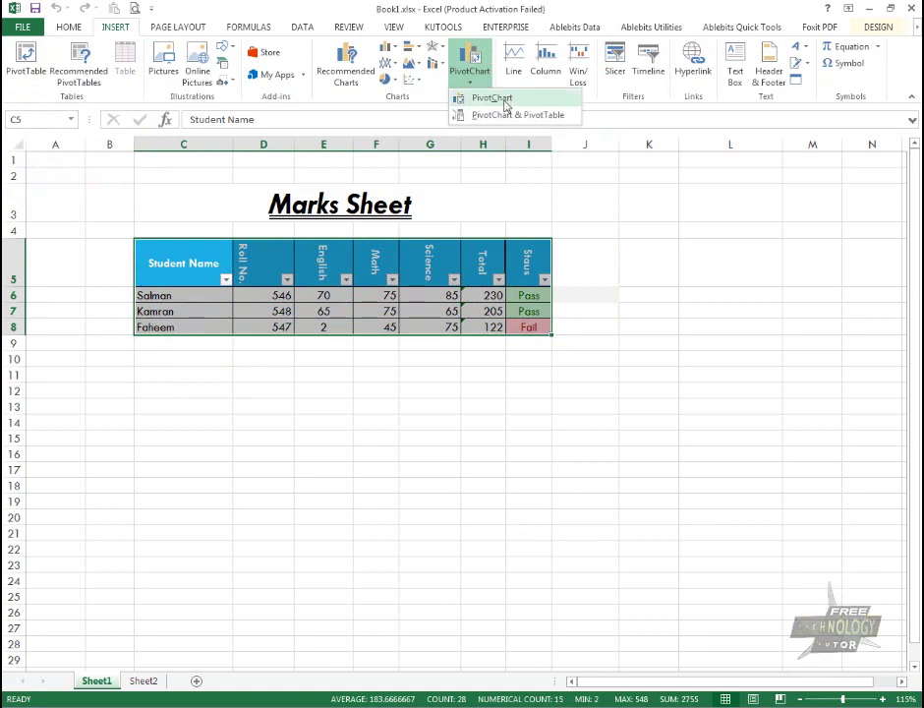
click(492, 98)
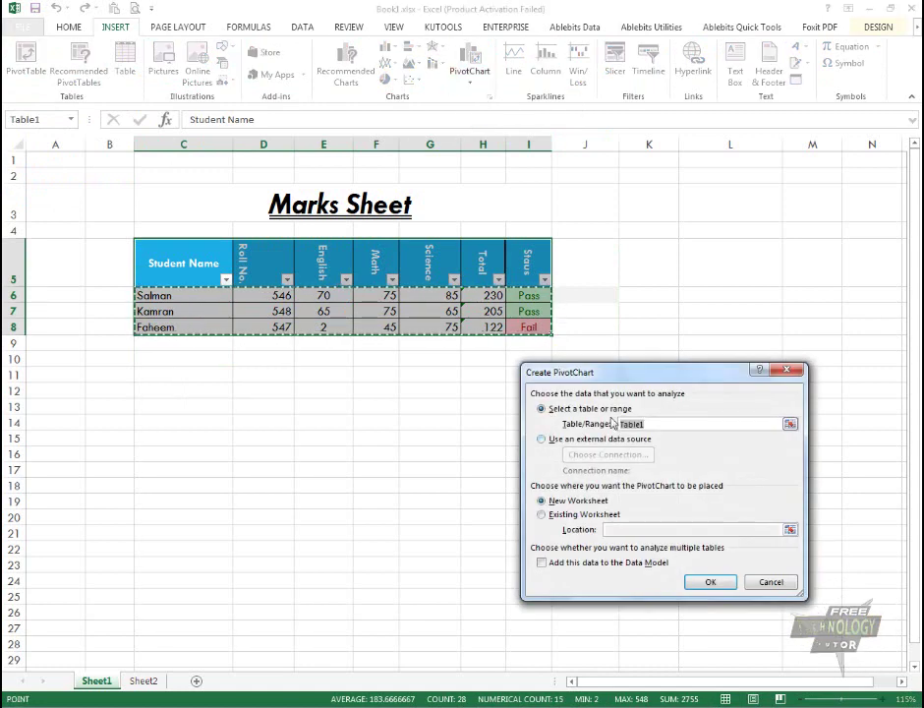
click(569, 503)
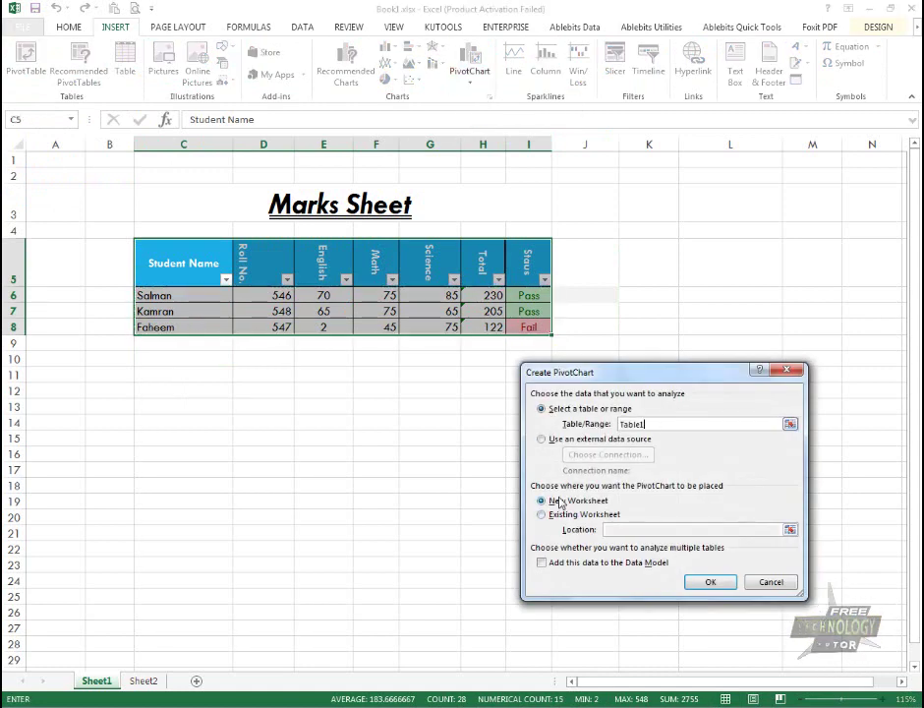
click(715, 581)
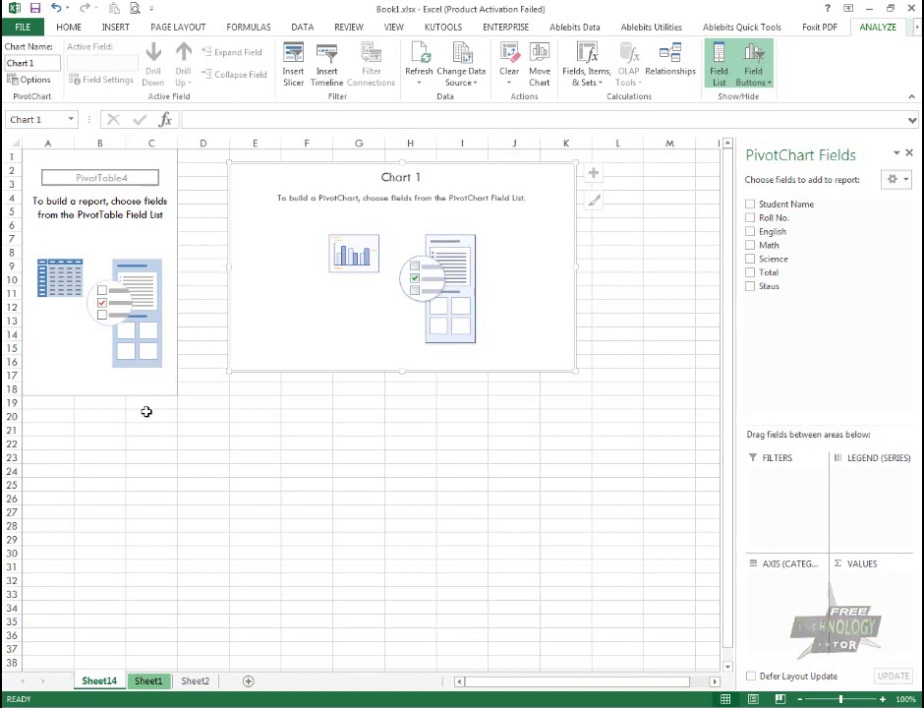
- Put Student Name in ROWS and English in COLUMNS, then drag the chart below the pivot table
click(28, 157)
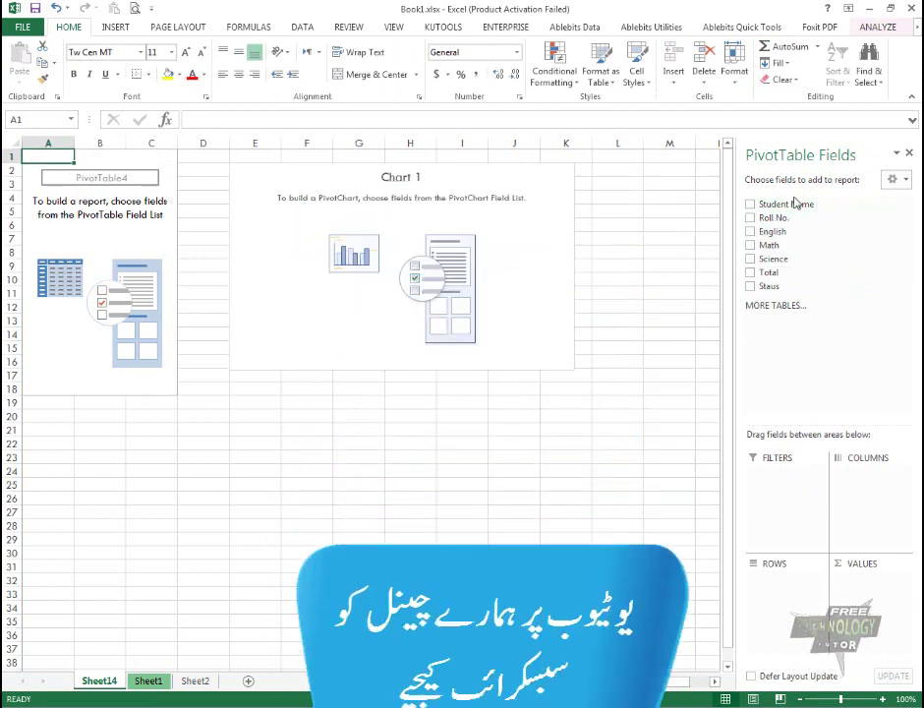
drag(797, 203, 796, 600)
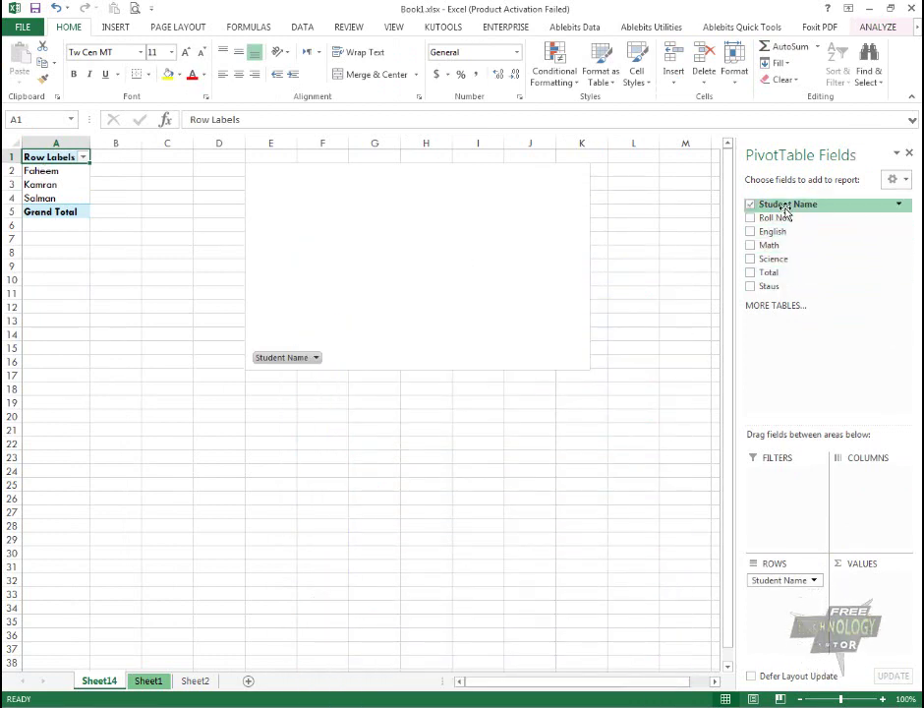
drag(772, 236, 882, 503)
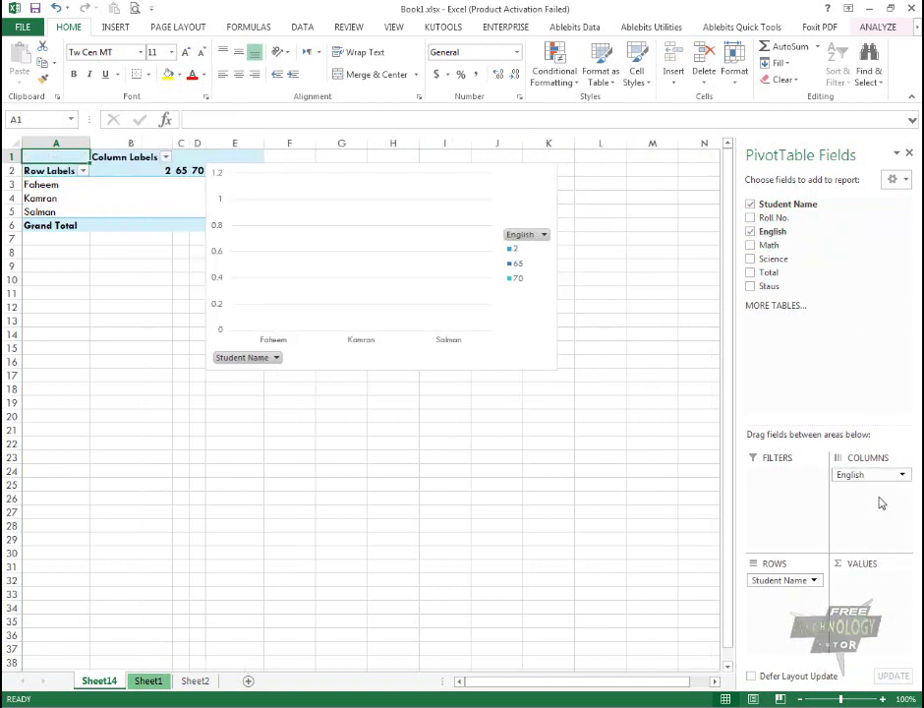
mouse_move(445, 167)
mouse_down()
mouse_move(348, 373)
mouse_move(326, 355)
mouse_up()
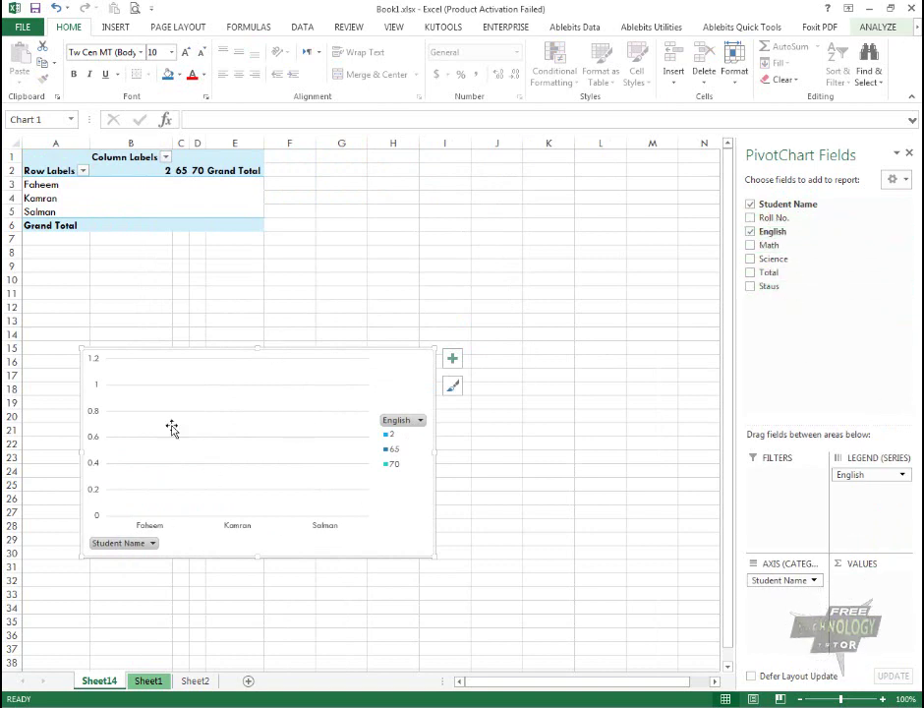
- Move Math into the legend series beside English, removing the misplaced Values entry
drag(777, 231, 871, 602)
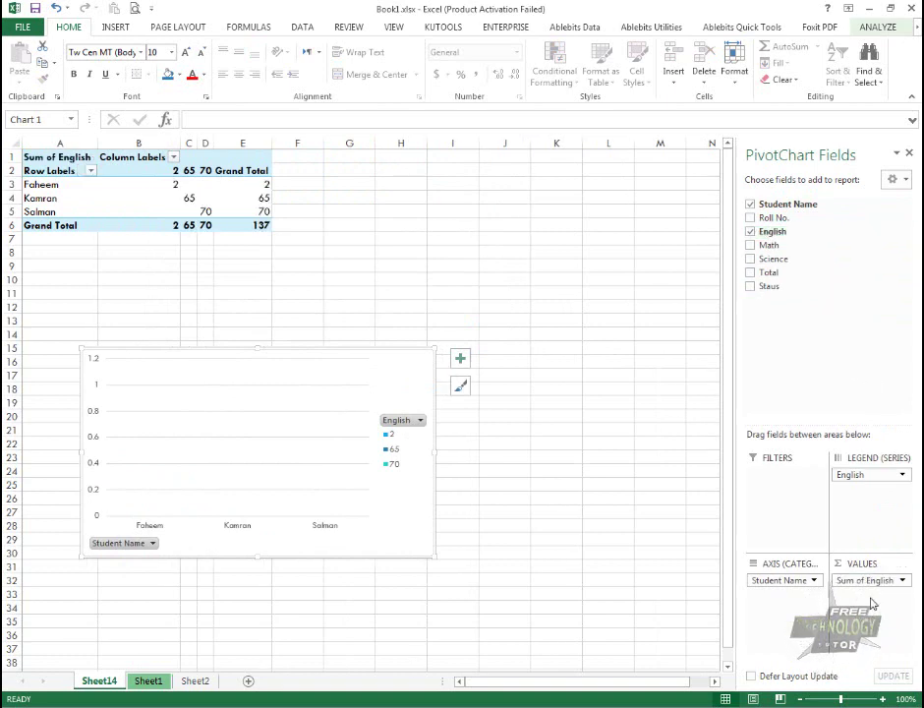
mouse_move(353, 419)
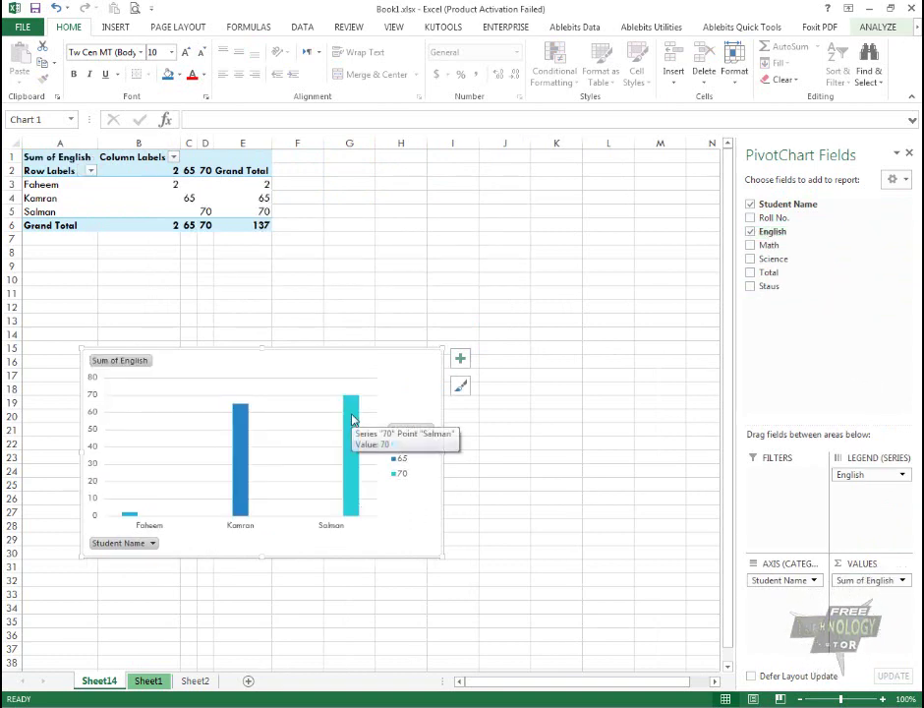
mouse_move(769, 245)
mouse_down()
mouse_move(892, 570)
mouse_move(891, 605)
mouse_up()
drag(777, 252, 892, 489)
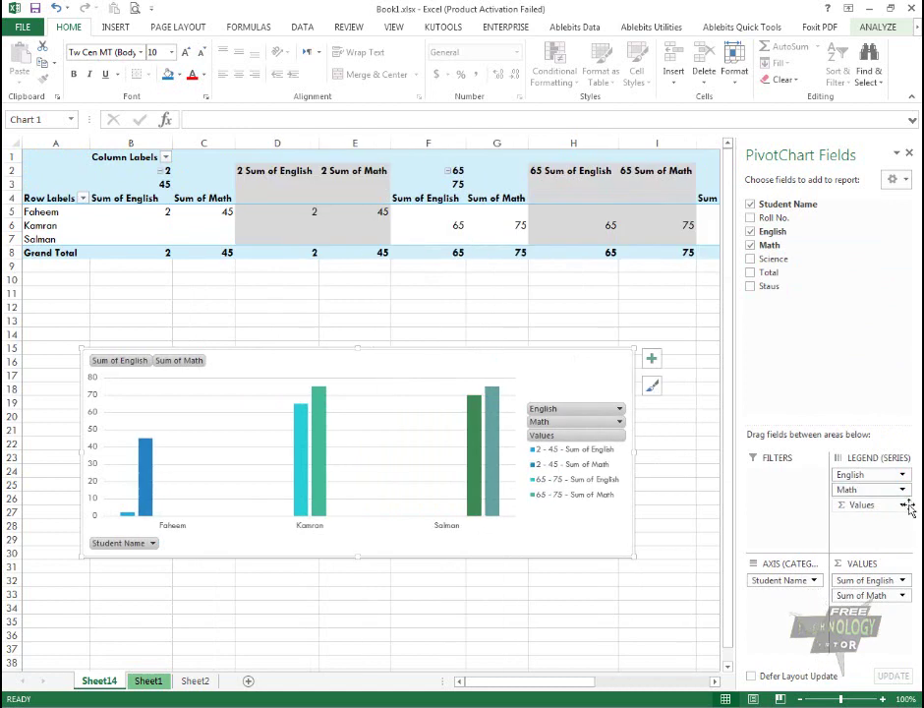
click(902, 505)
click(806, 471)
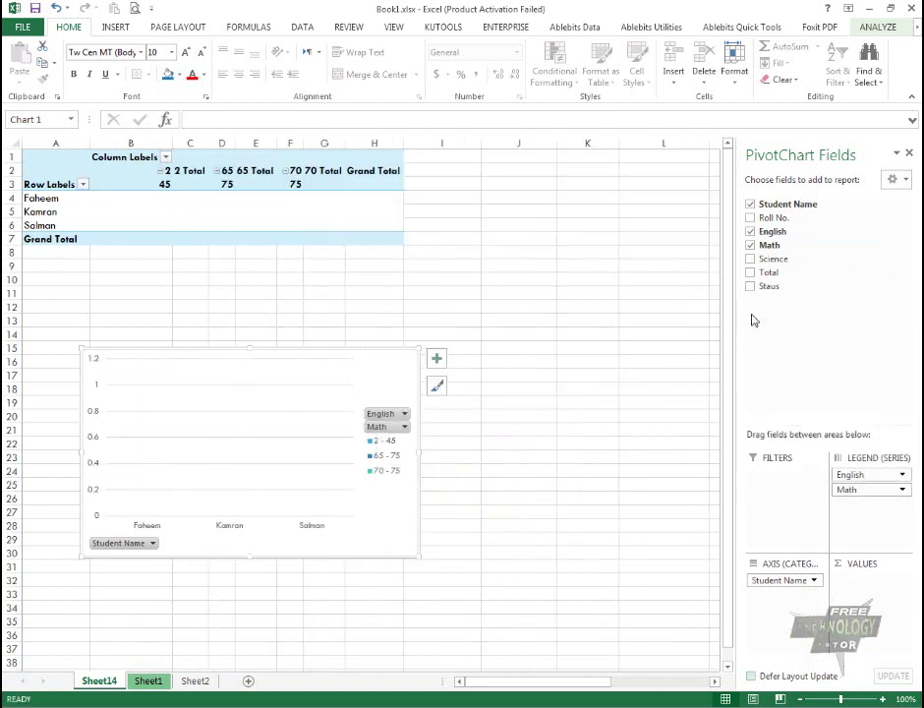
drag(784, 245, 876, 481)
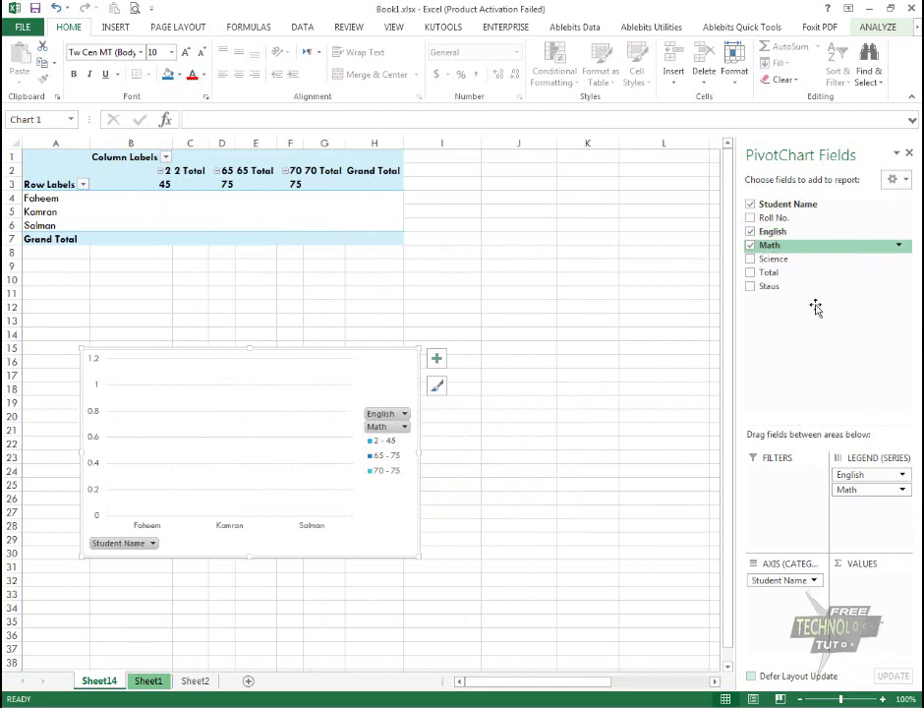
click(875, 476)
click(829, 363)
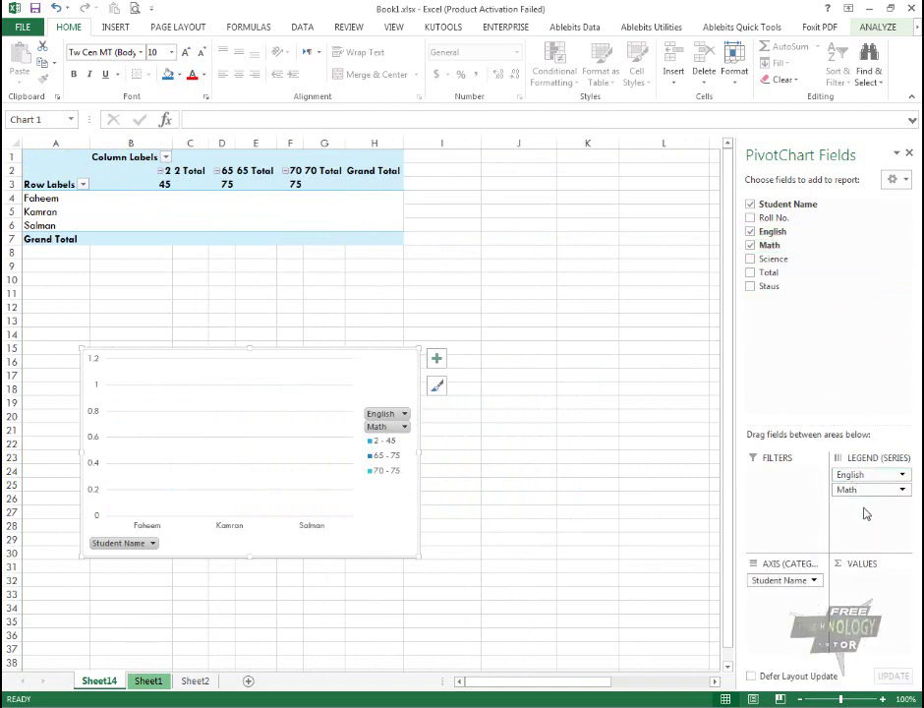
- Add Sum of English and Sum of Math values, plus Science as series and summed values
drag(782, 233, 875, 590)
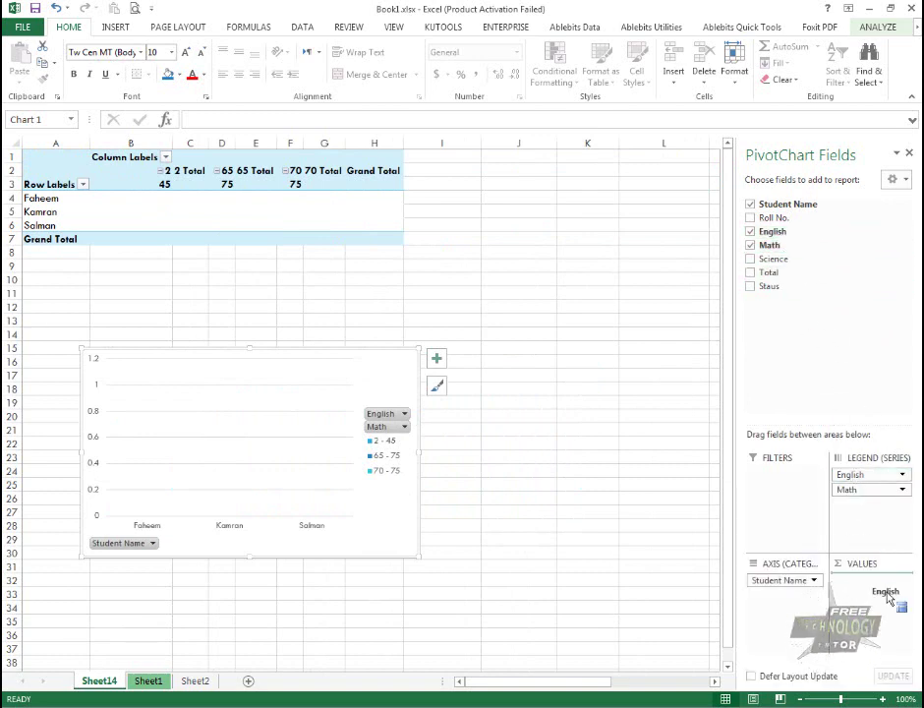
drag(770, 245, 866, 595)
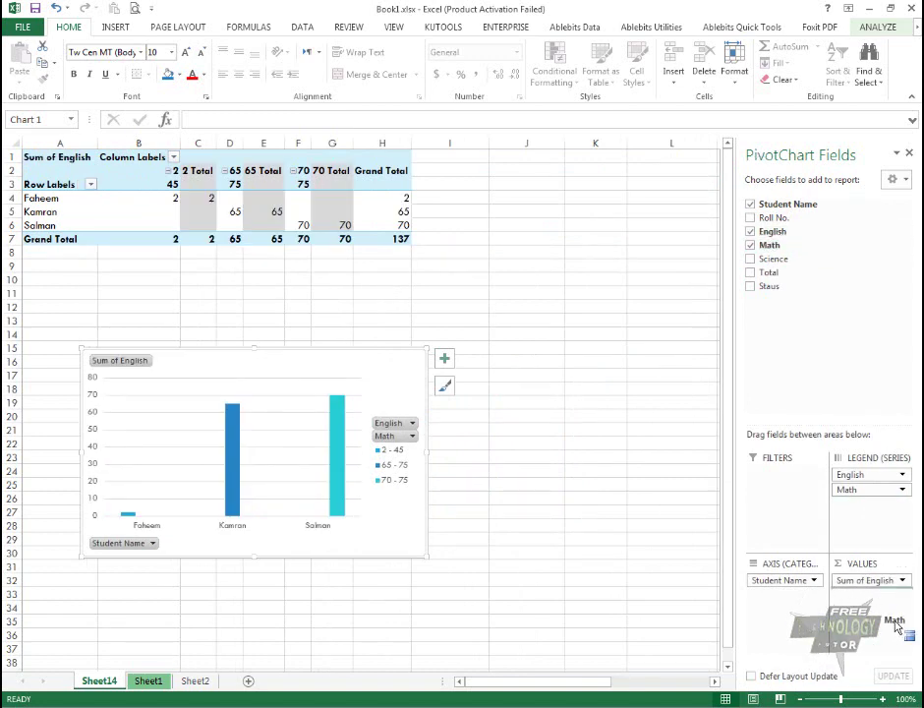
drag(774, 259, 890, 526)
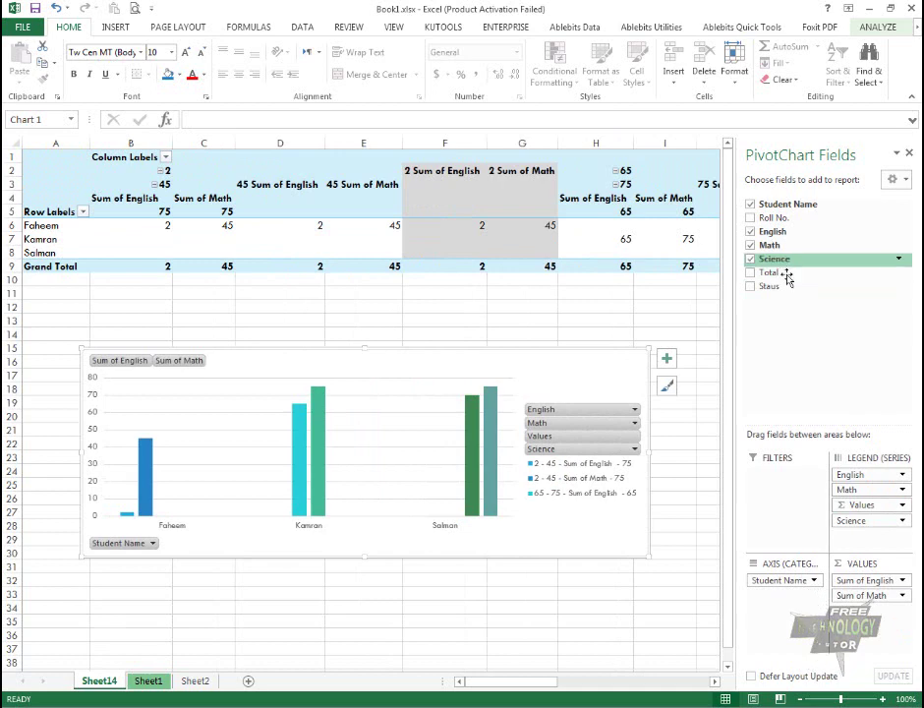
mouse_move(784, 260)
mouse_down()
mouse_move(895, 644)
mouse_move(880, 612)
mouse_up()
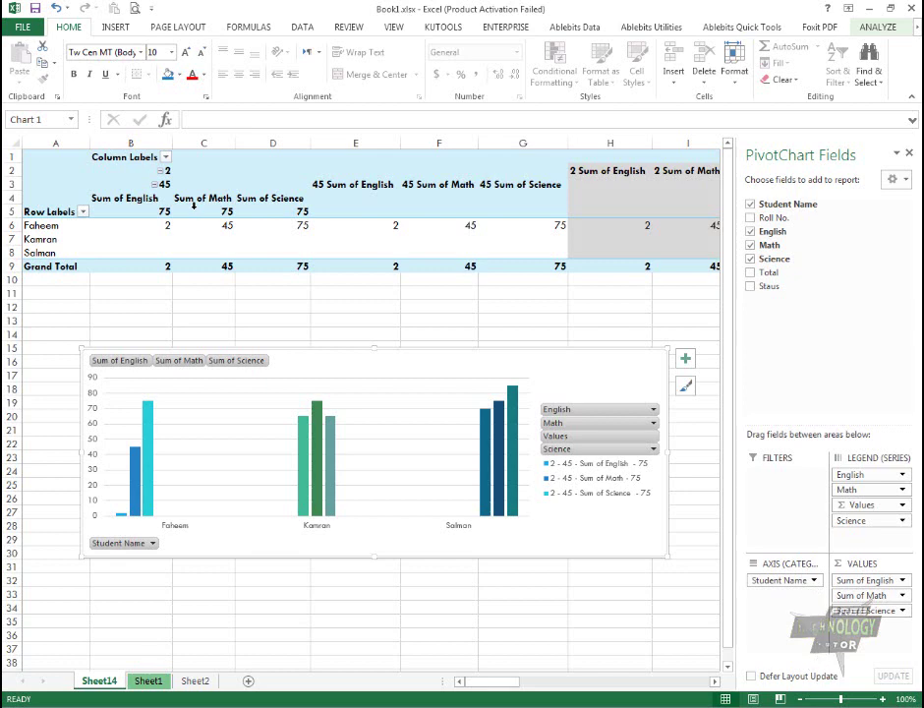
- Inspect the English, Math and Science series filter menus without changing anything
click(652, 410)
click(646, 385)
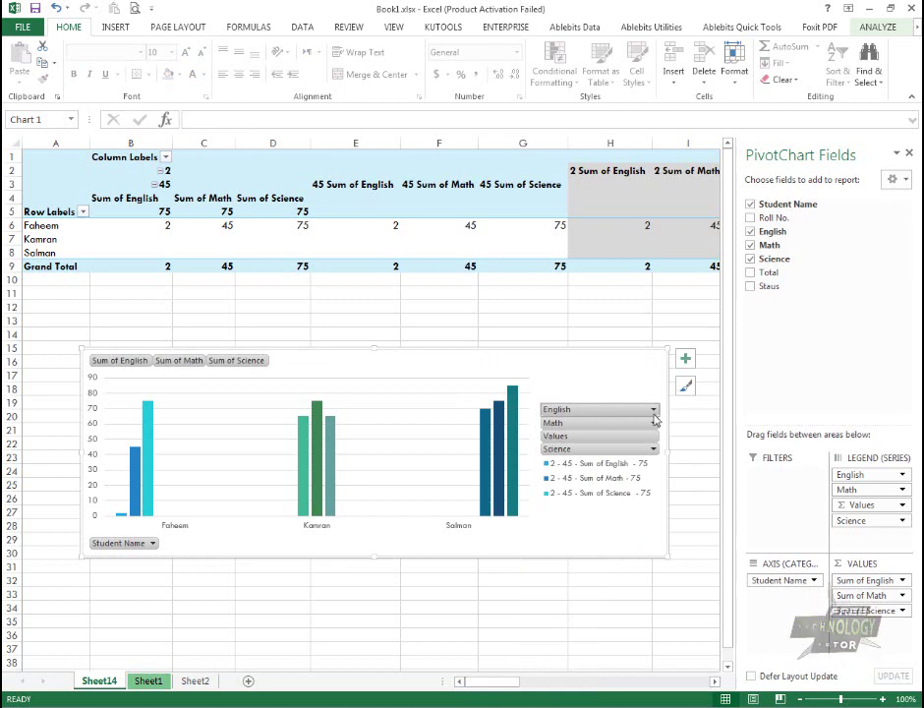
click(653, 410)
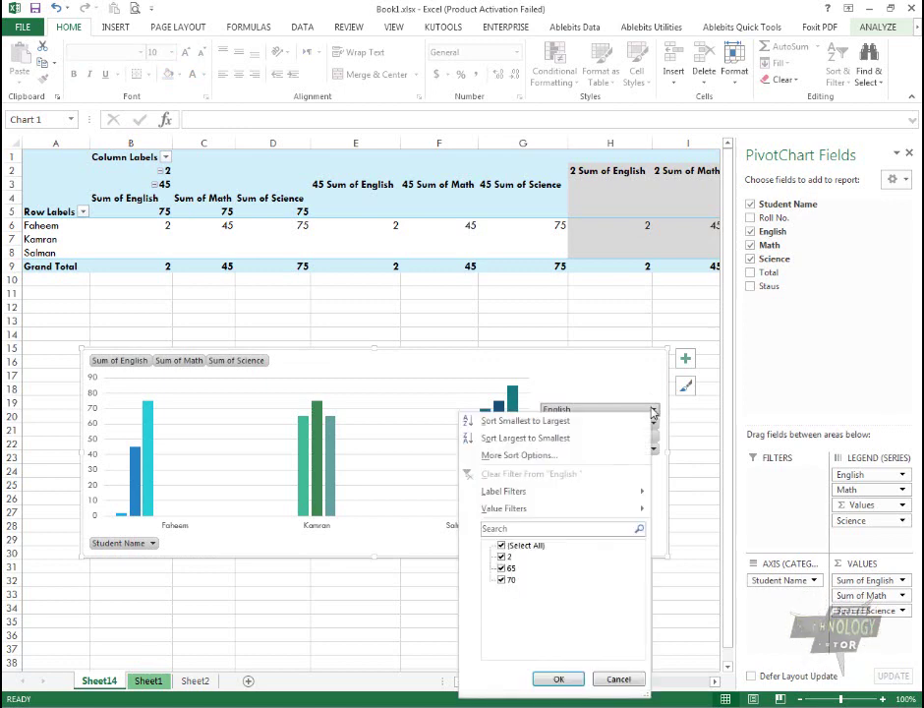
click(653, 412)
click(653, 423)
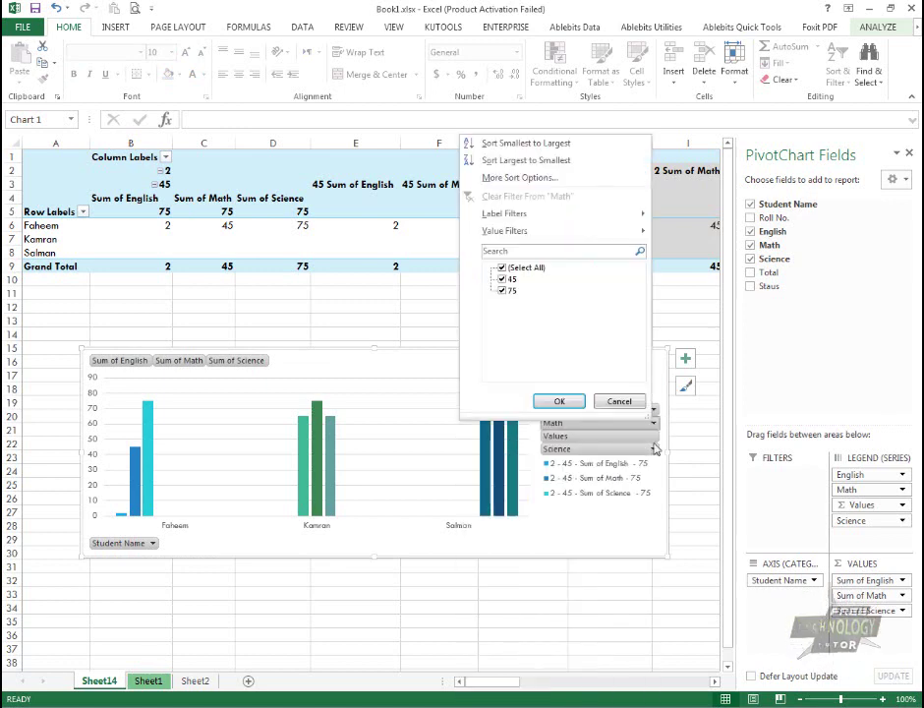
click(655, 449)
click(655, 451)
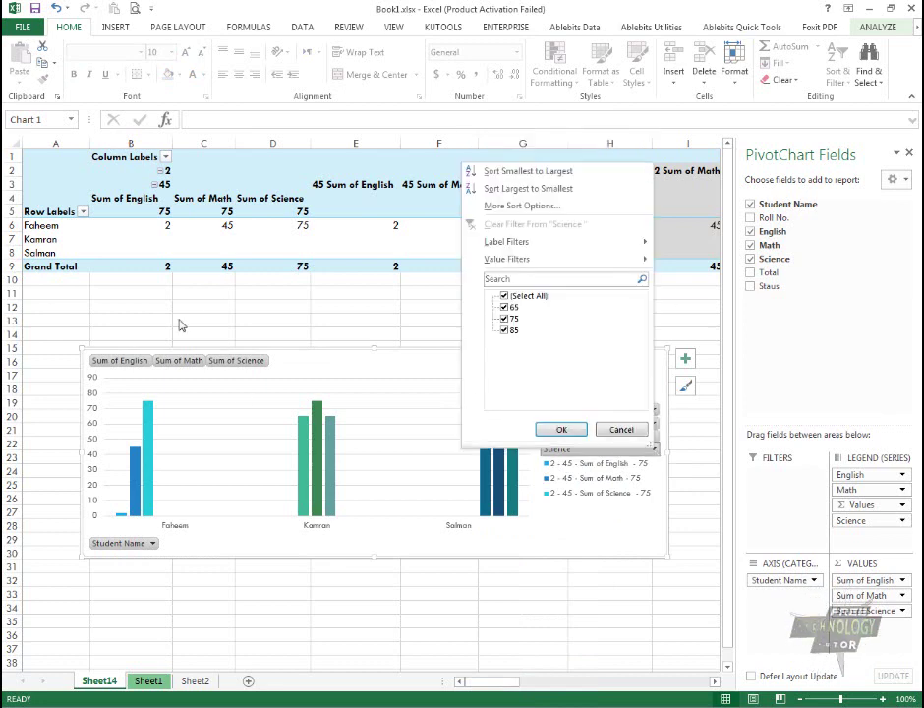
click(253, 363)
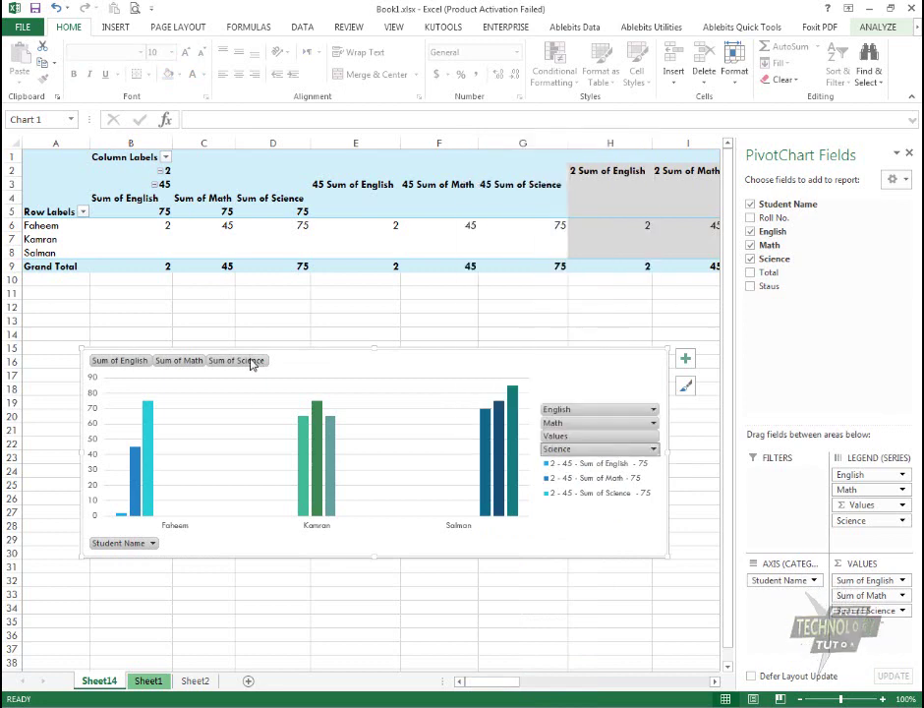
- Filter the chart's Student Name field to only the first student
click(153, 543)
click(391, 539)
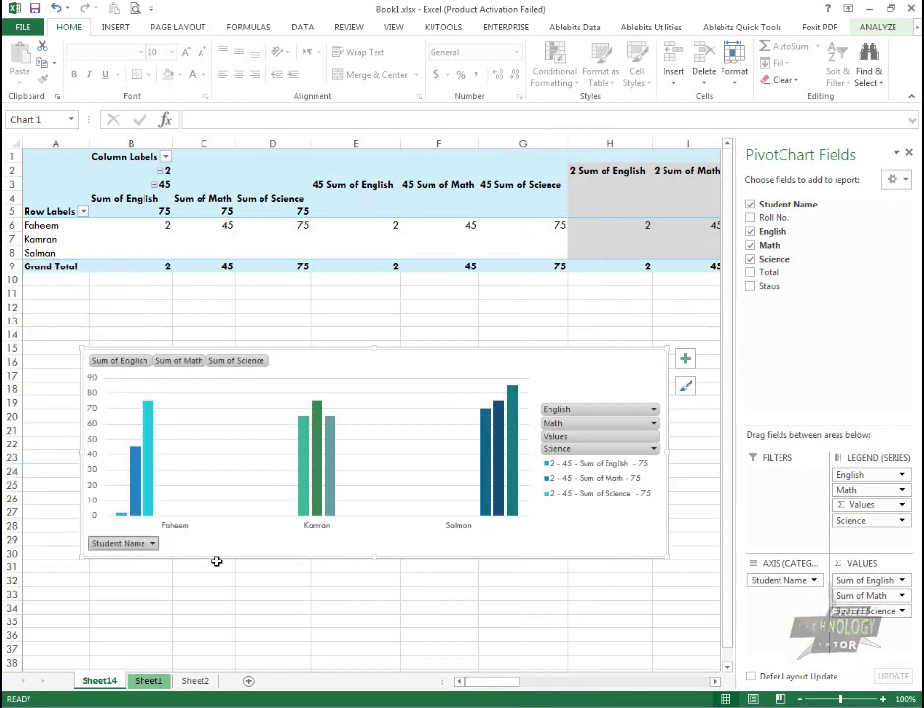
click(151, 544)
click(43, 388)
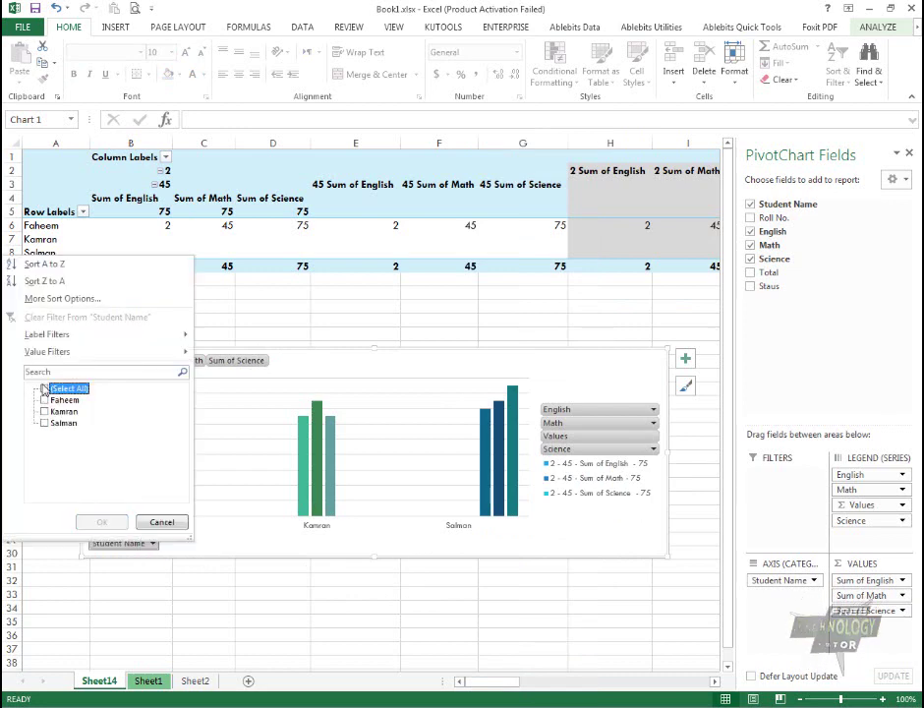
click(44, 400)
click(95, 523)
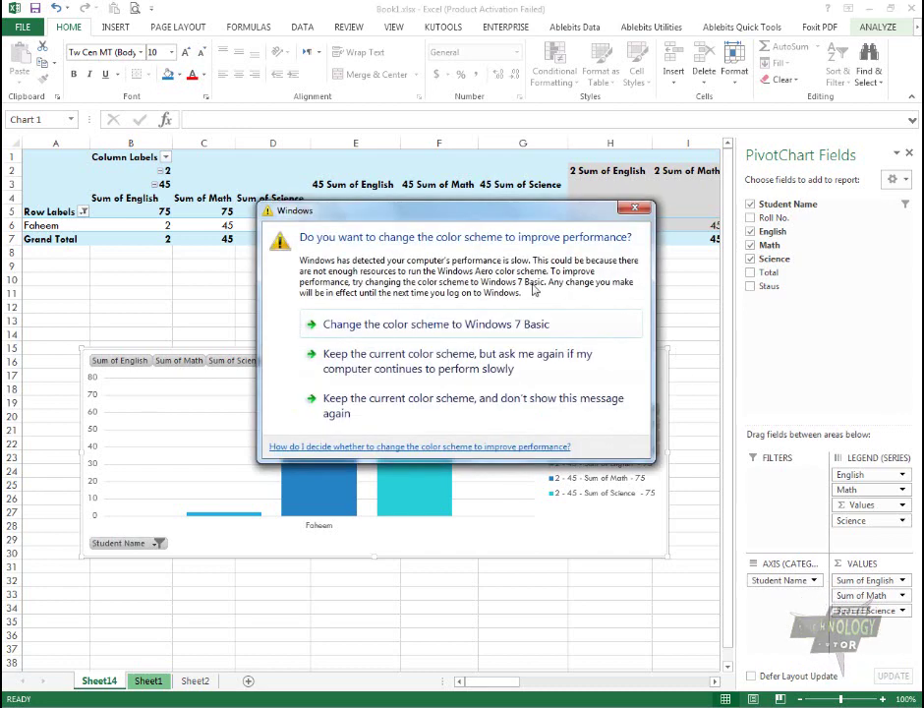
- Dismiss the Windows colour-scheme prompt covering the filtered chart
click(634, 207)
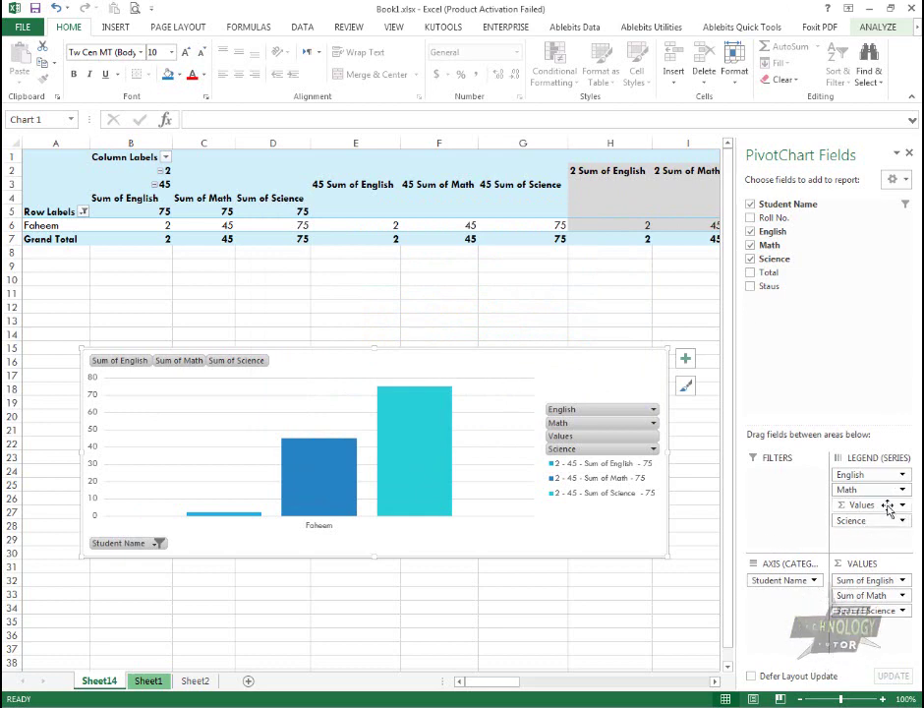
mouse_move(861, 521)
mouse_down()
mouse_move(765, 286)
mouse_move(252, 419)
mouse_up()
mouse_move(219, 519)
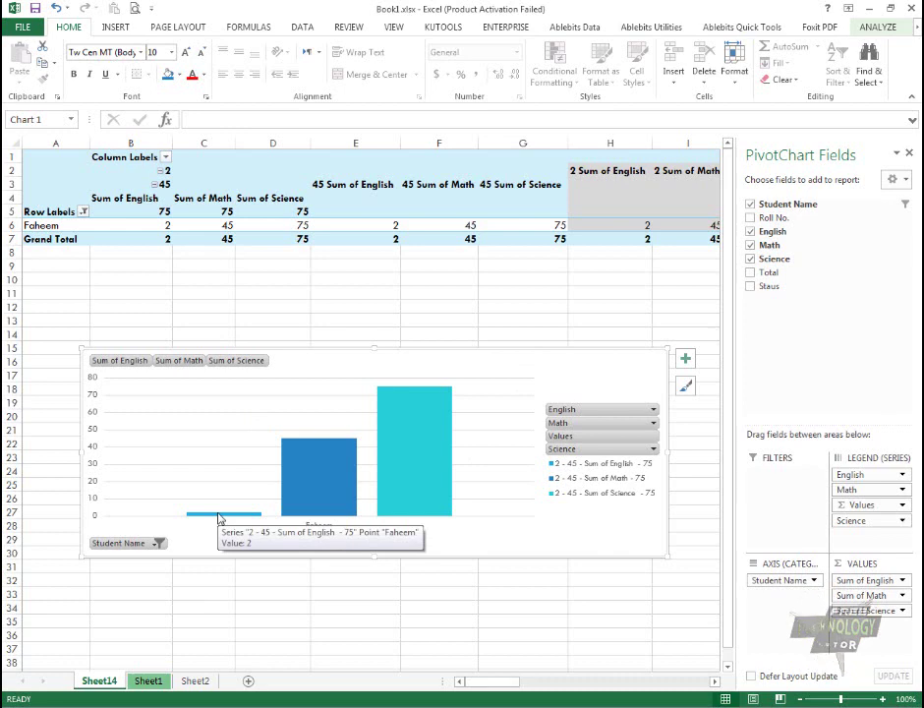